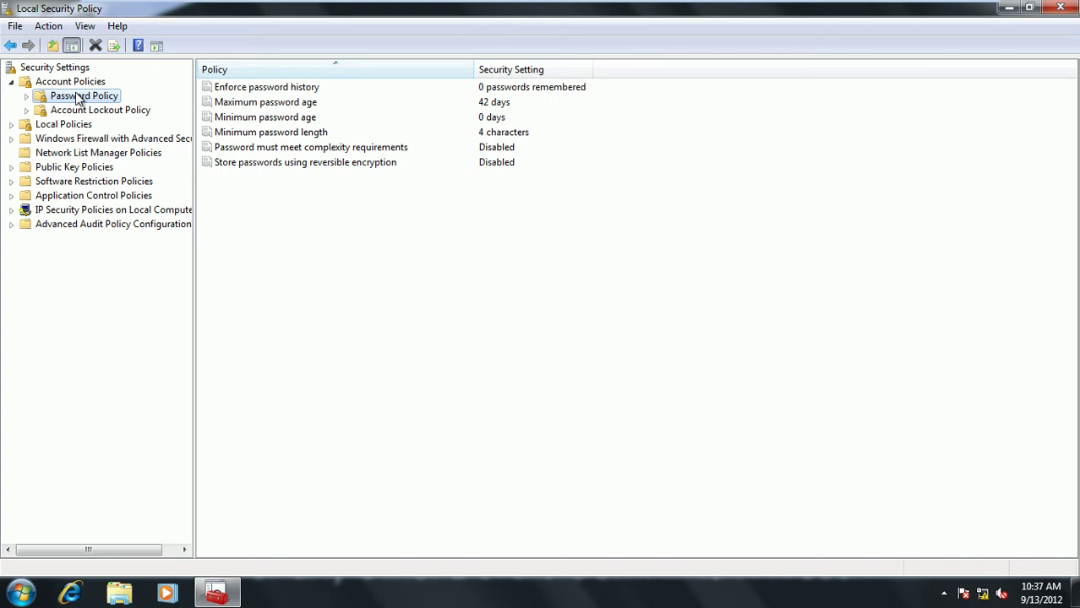
Set the Enforce password history policy to 5 passwords remembered and apply it
left_click(257, 89)
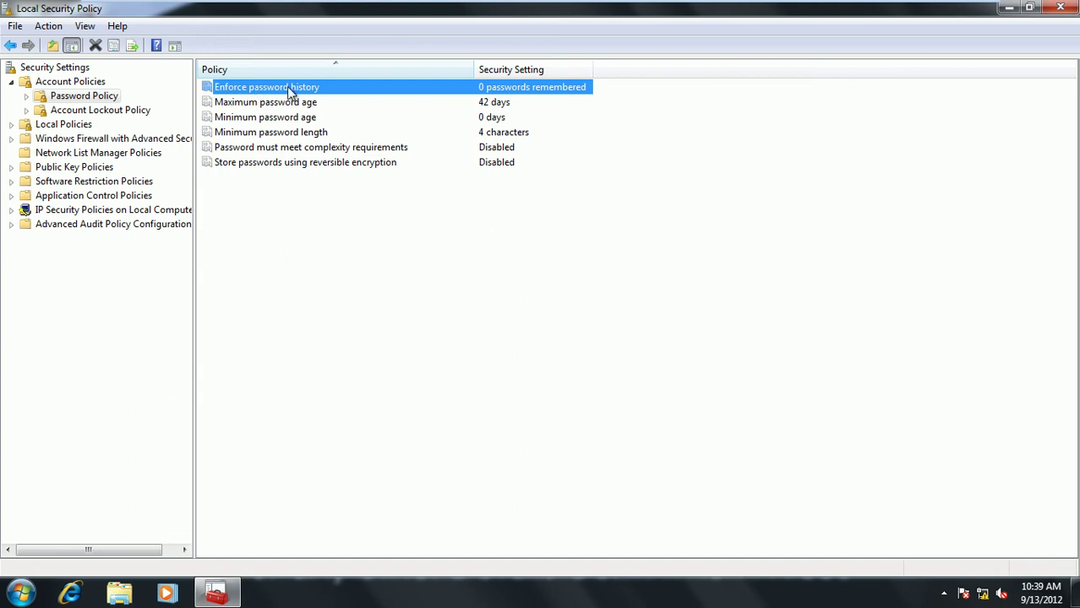
double_click(489, 89)
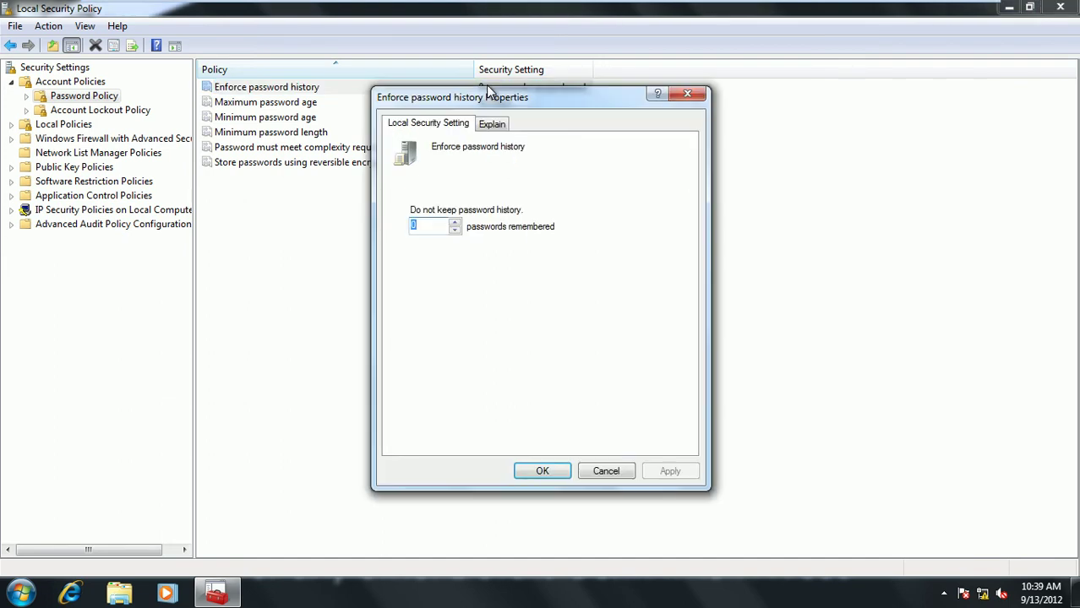
type("5")
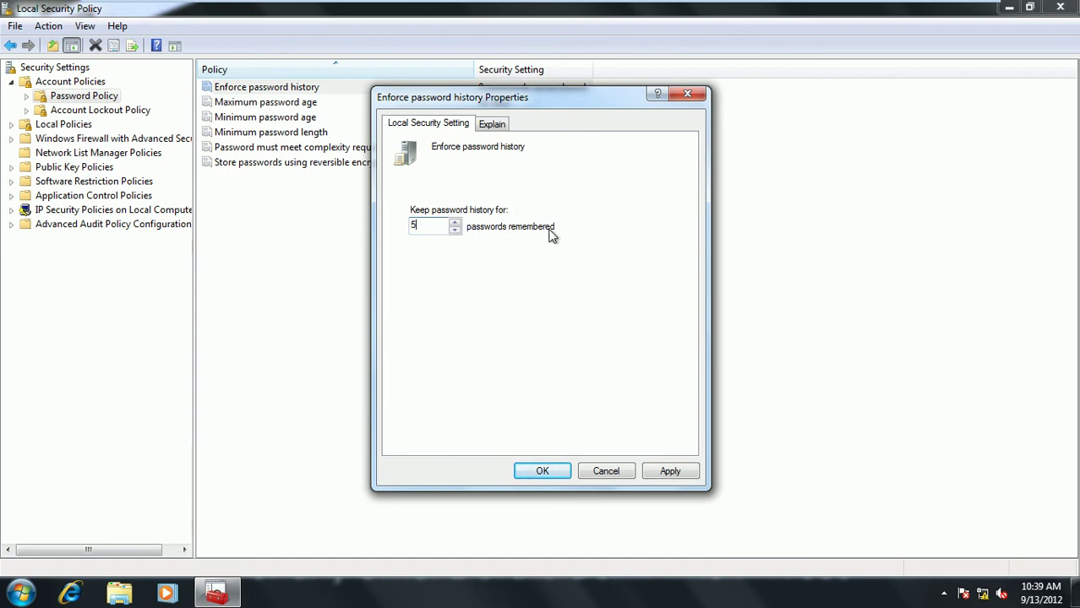
left_click(670, 472)
left_click(559, 471)
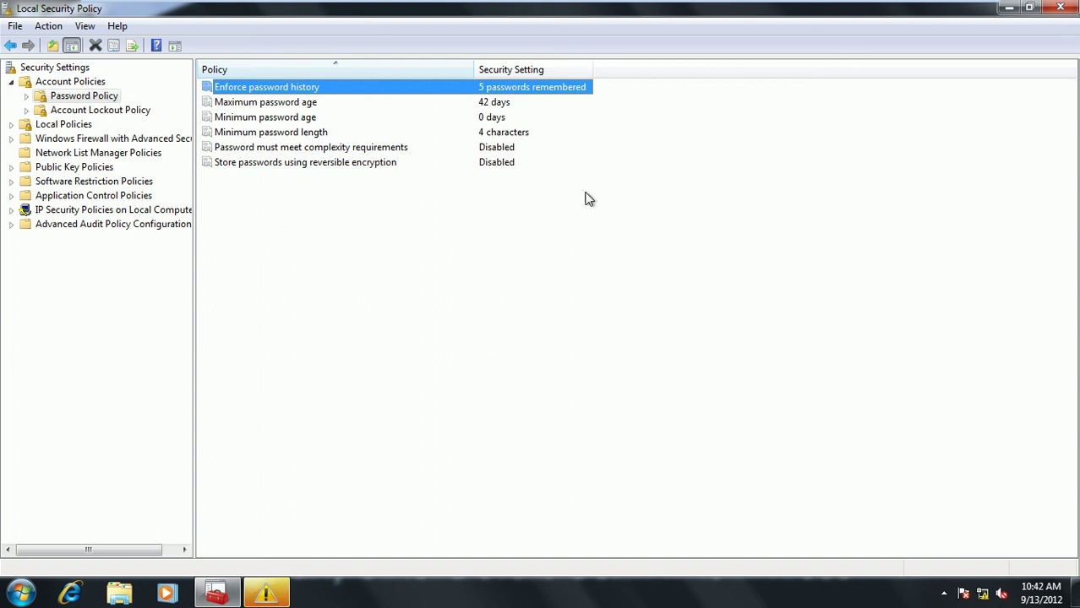
Set the Maximum password age policy to 70 days and apply it
left_click(237, 107)
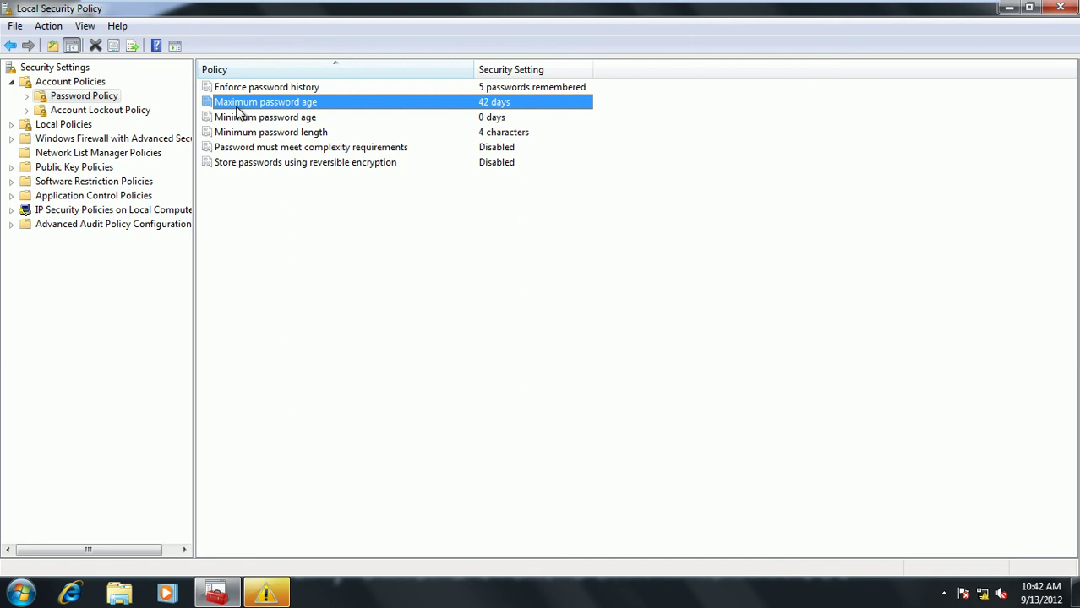
double_click(475, 105)
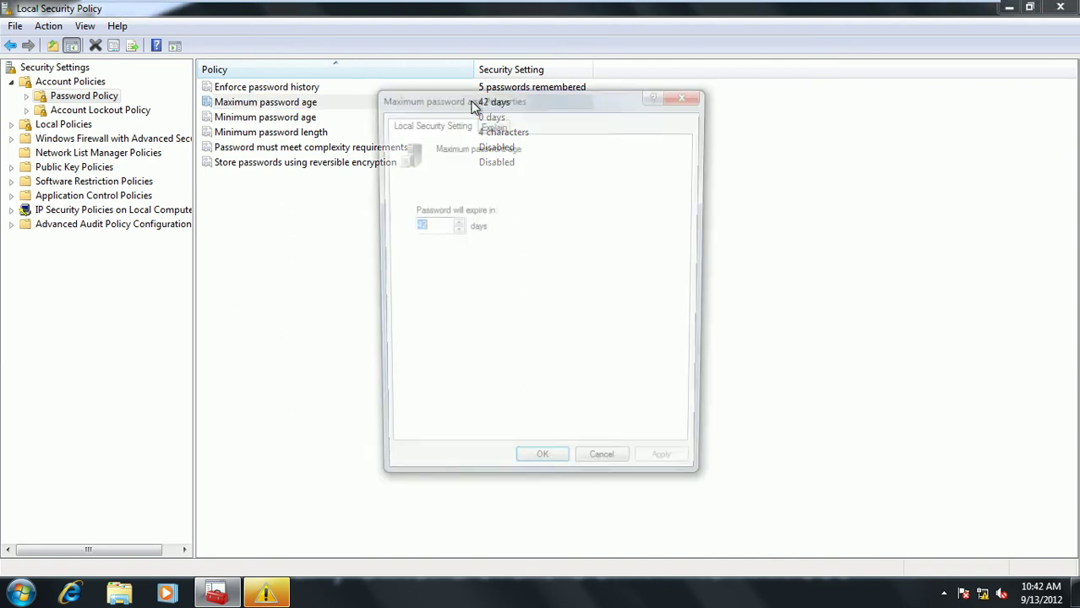
type("70")
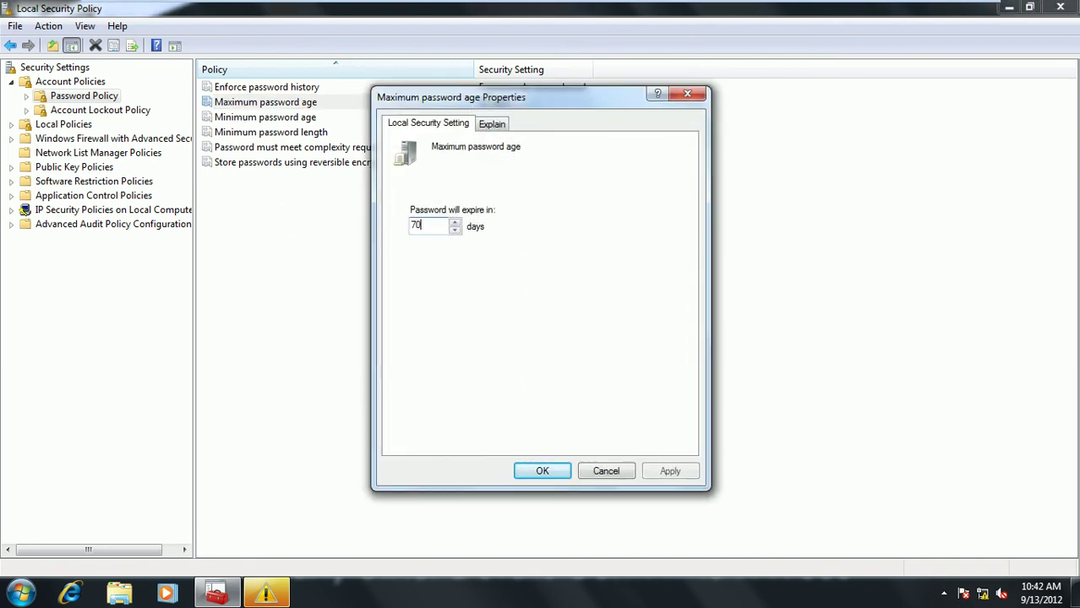
left_click(660, 470)
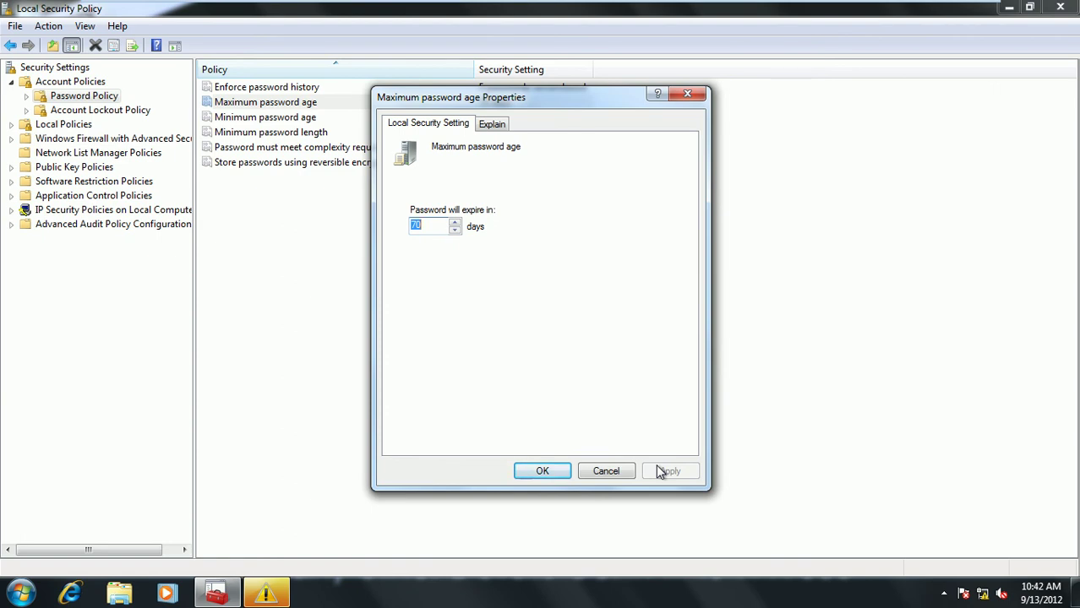
left_click(536, 472)
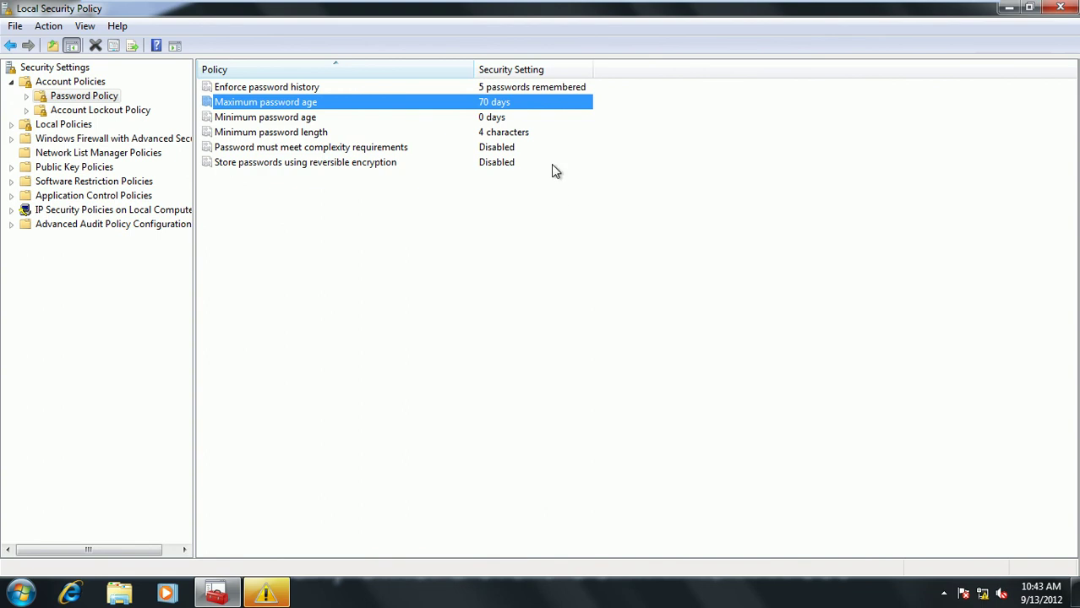
double_click(504, 102)
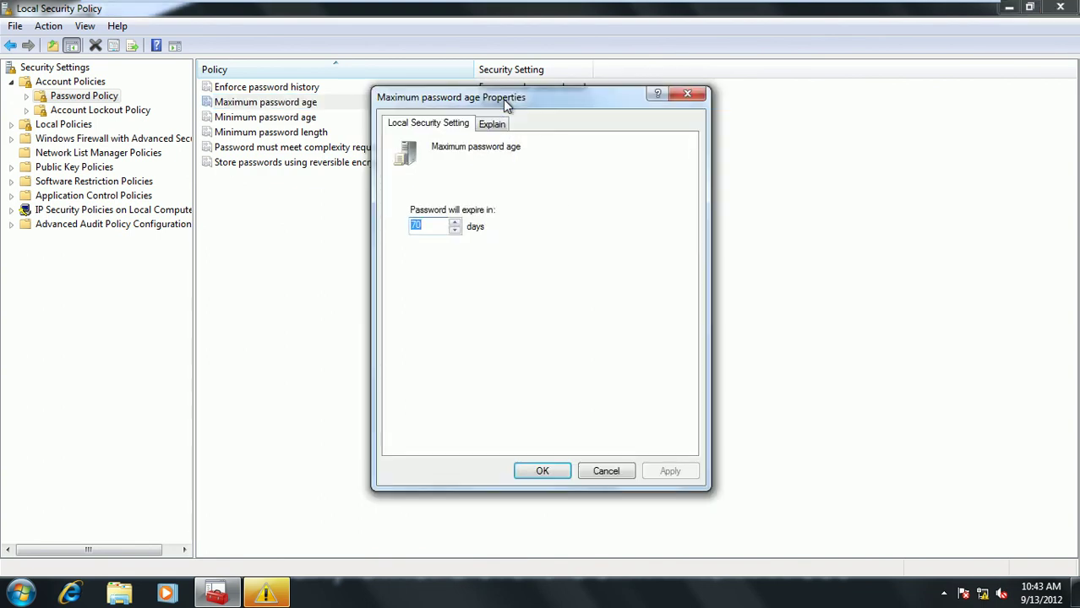
left_click(543, 471)
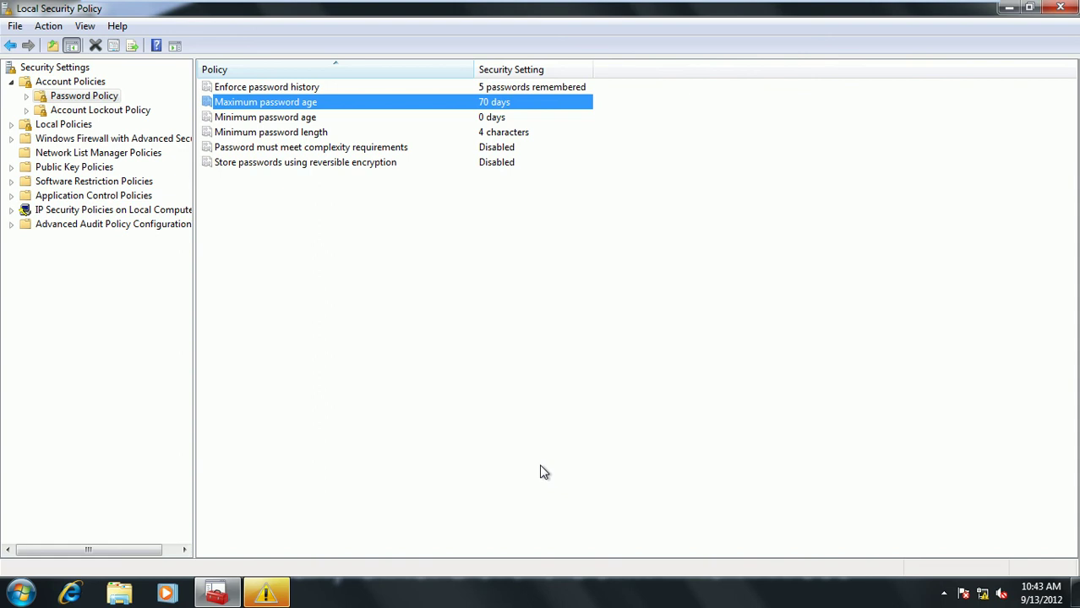
left_click(348, 401)
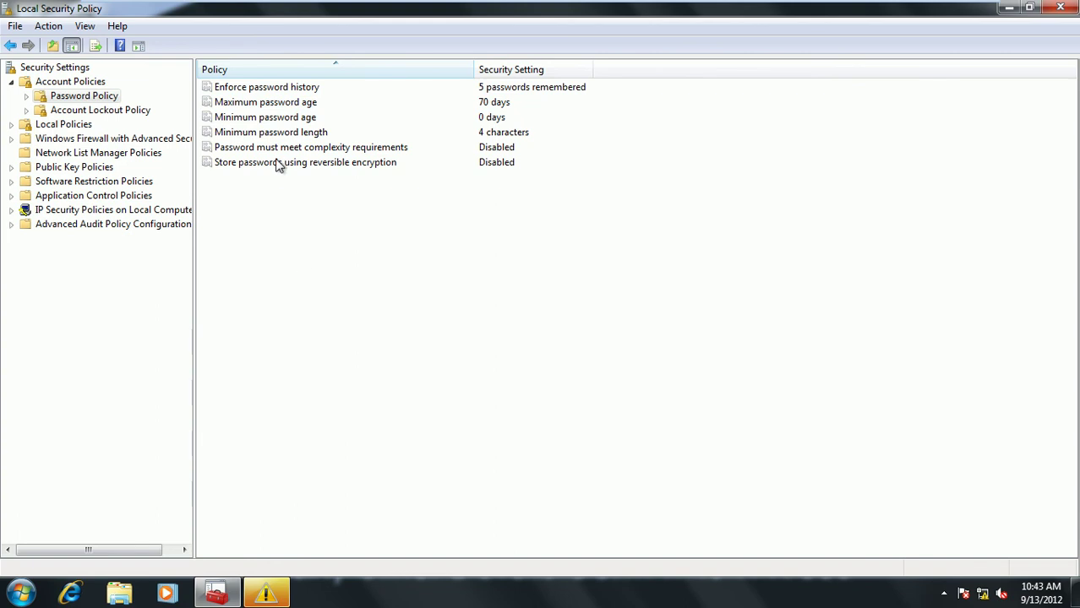
Set the Minimum password age policy to 10 days and apply it
left_click(258, 117)
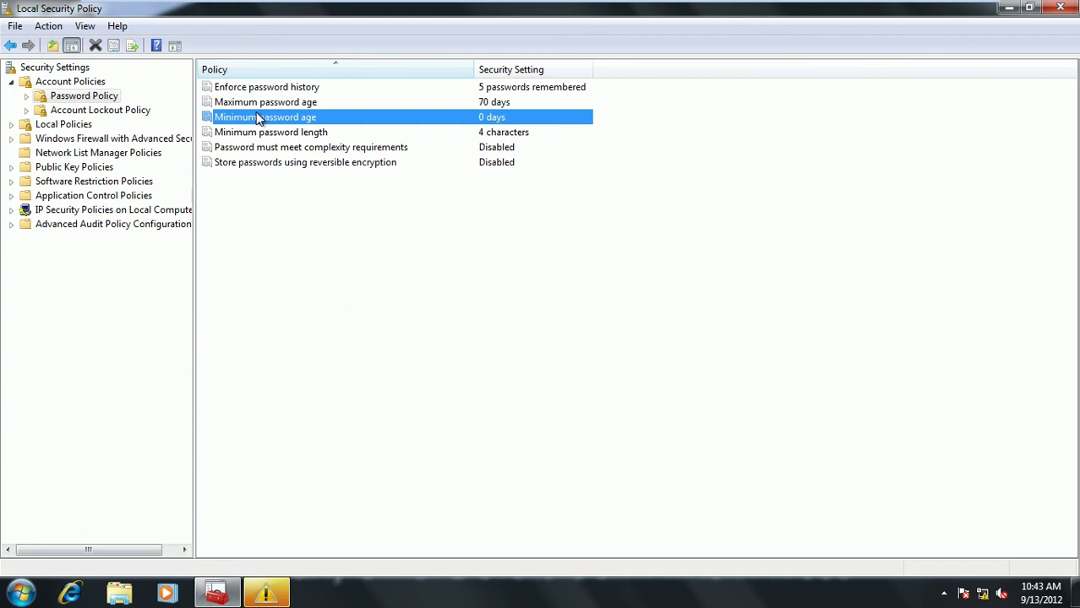
double_click(374, 119)
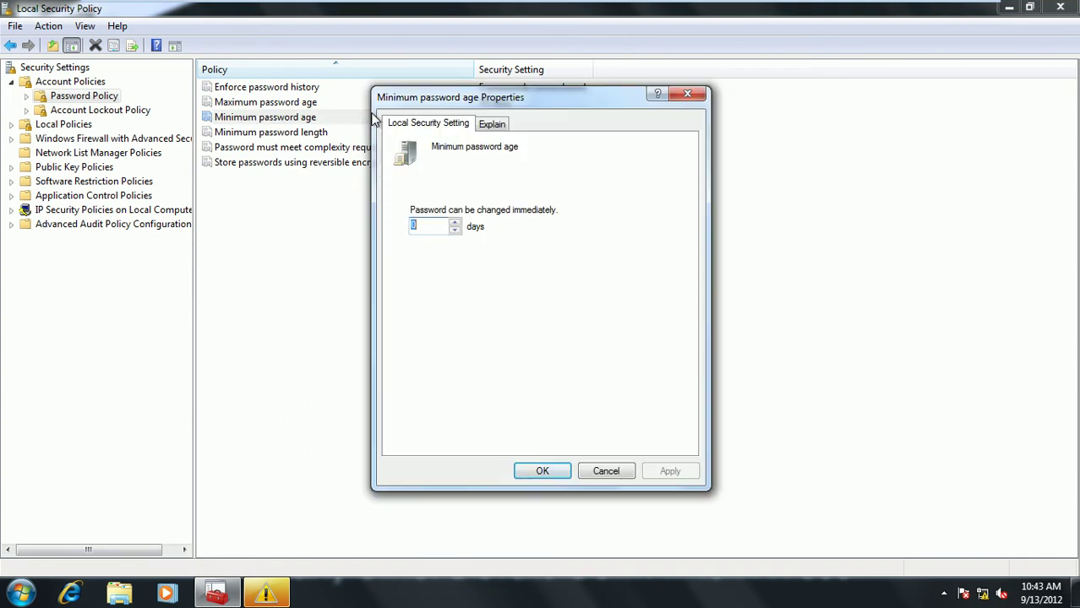
type("10")
left_click(684, 471)
left_click(561, 470)
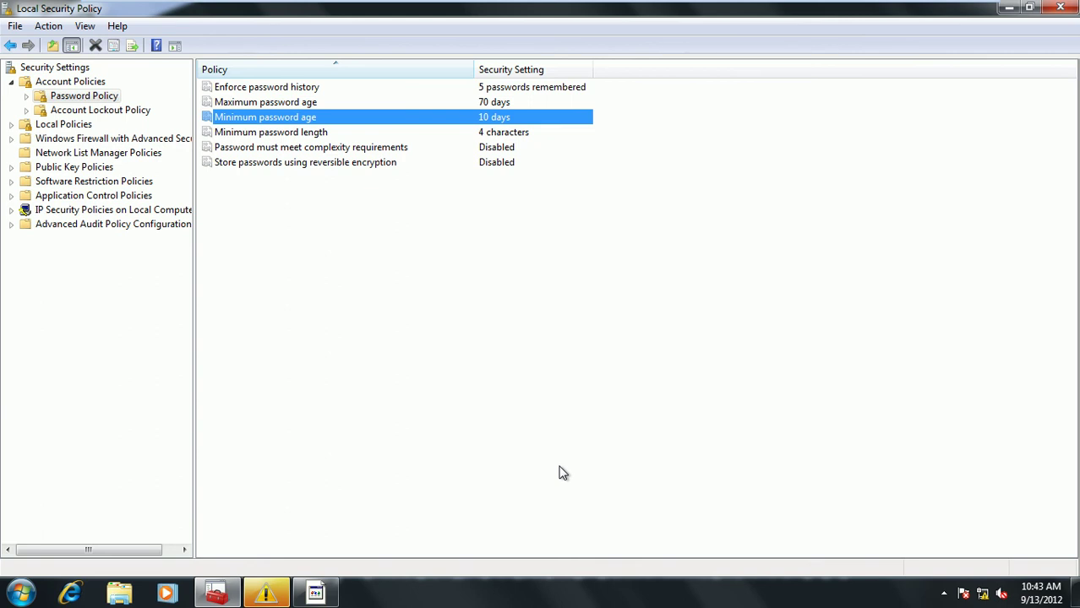
Set the Minimum password length policy to 0 characters
left_click(281, 135)
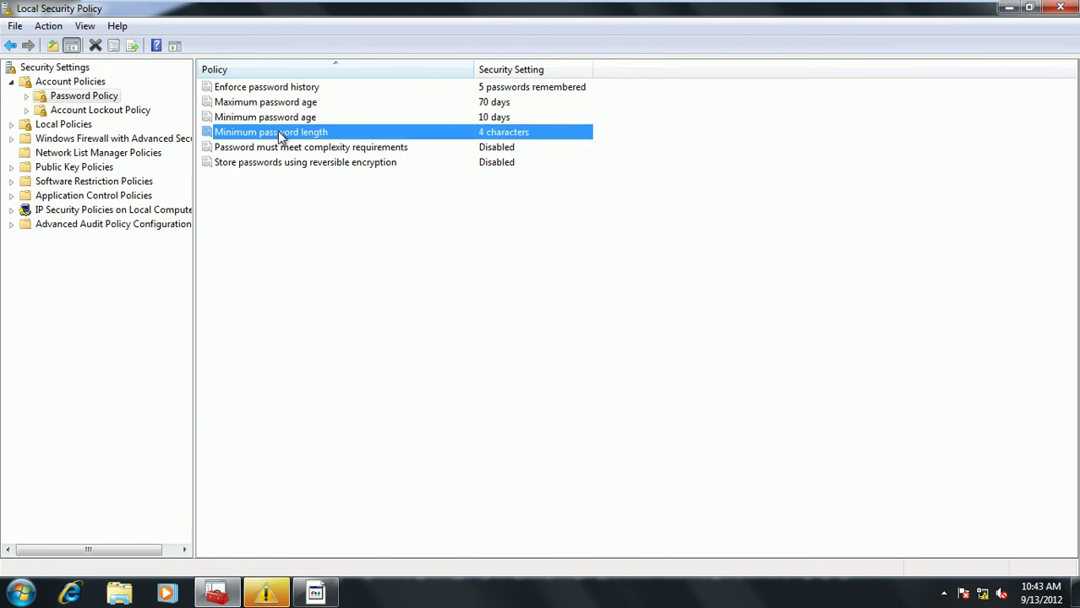
double_click(463, 140)
type("0")
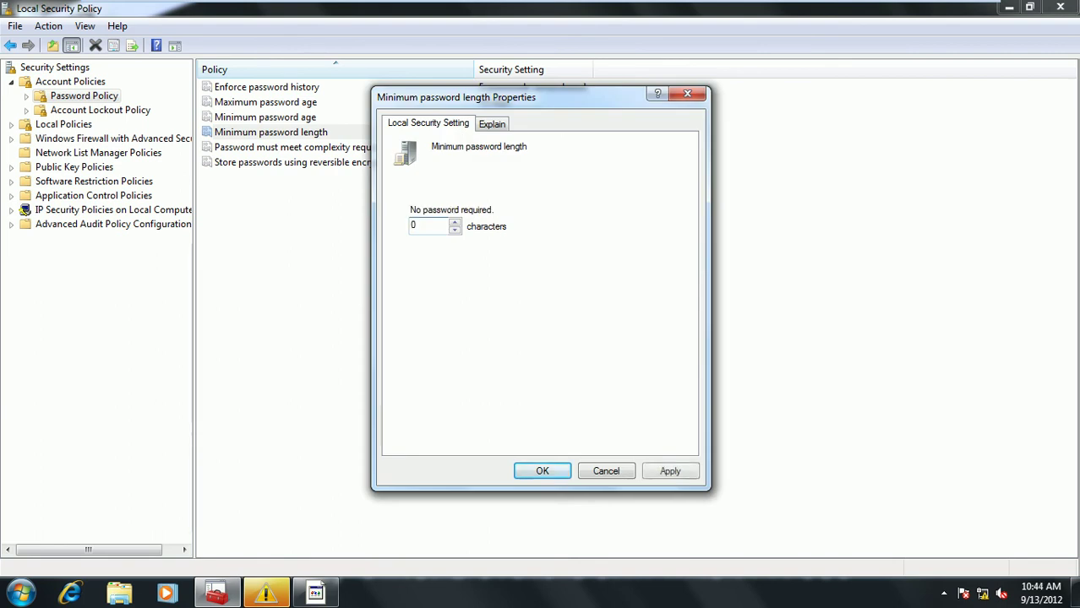
key("Return")
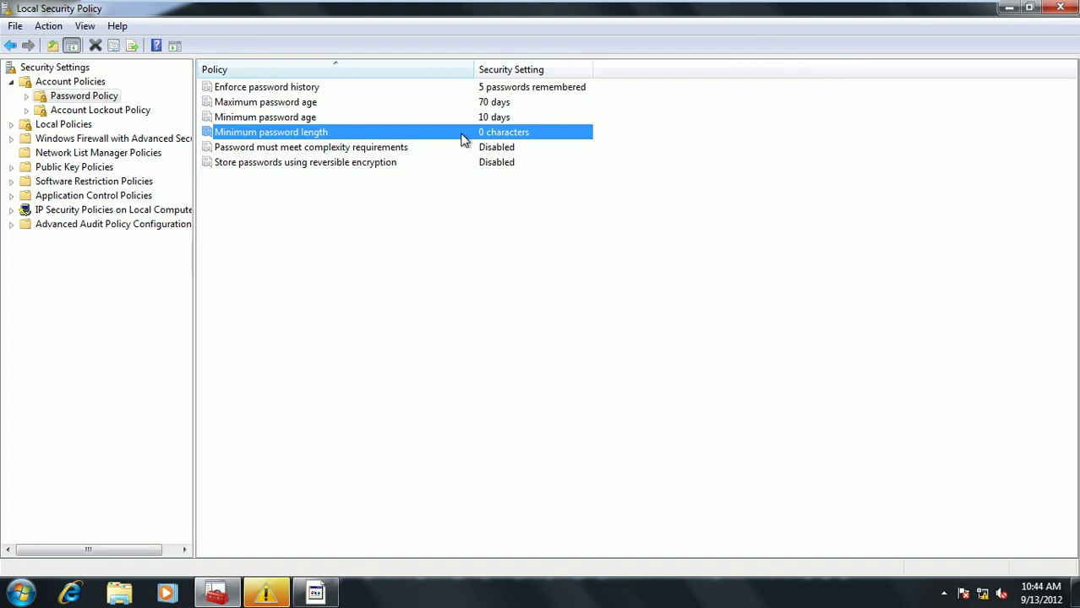
Set the Minimum password length policy to 6 characters
double_click(464, 139)
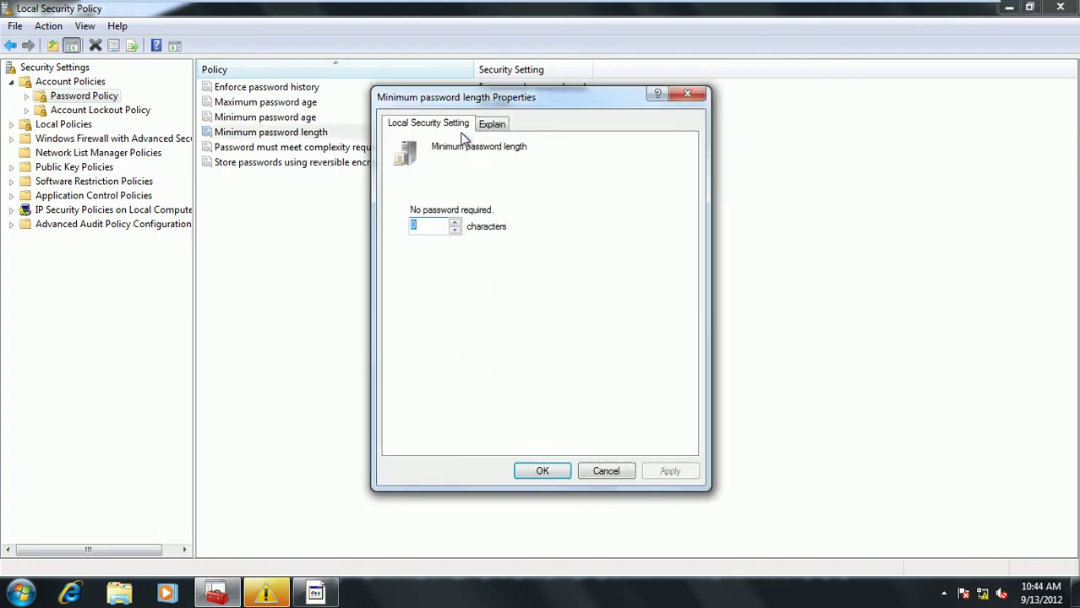
type("6")
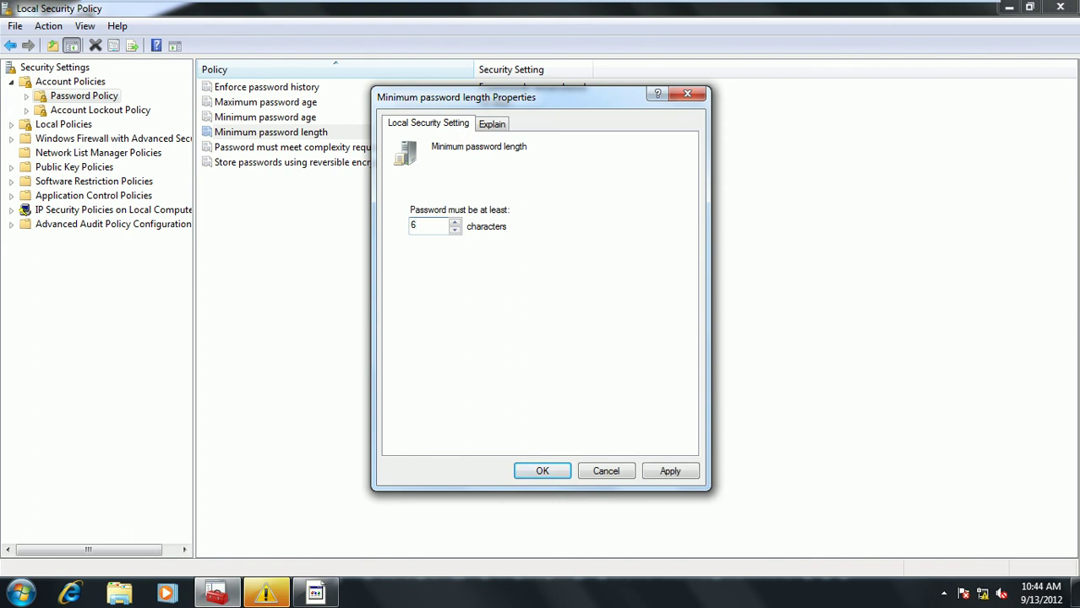
key("Return")
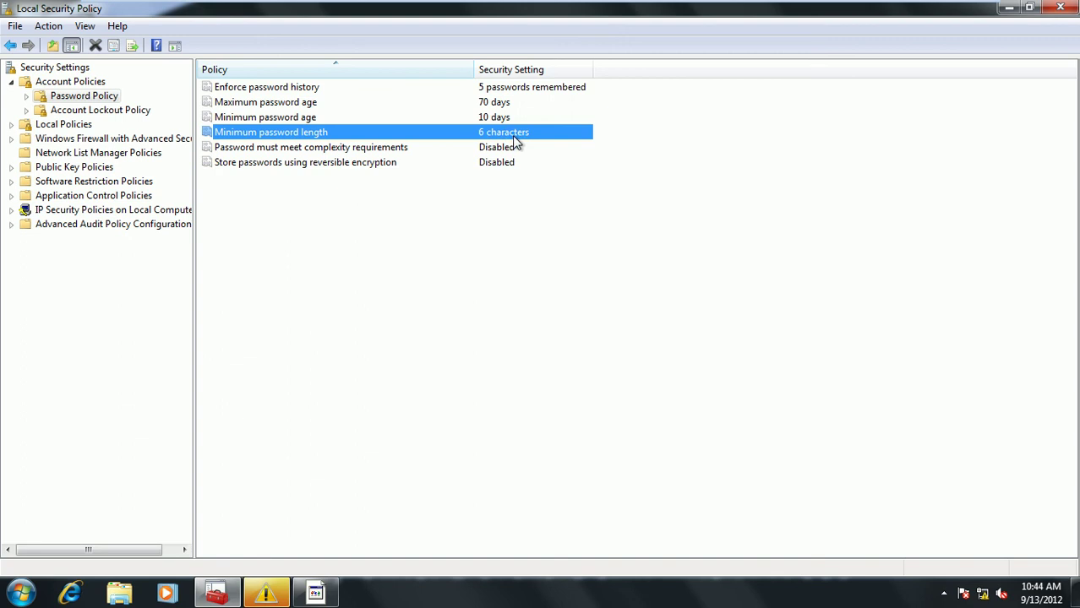
Enable the policy requiring passwords to meet complexity requirements and apply it
left_click(331, 149)
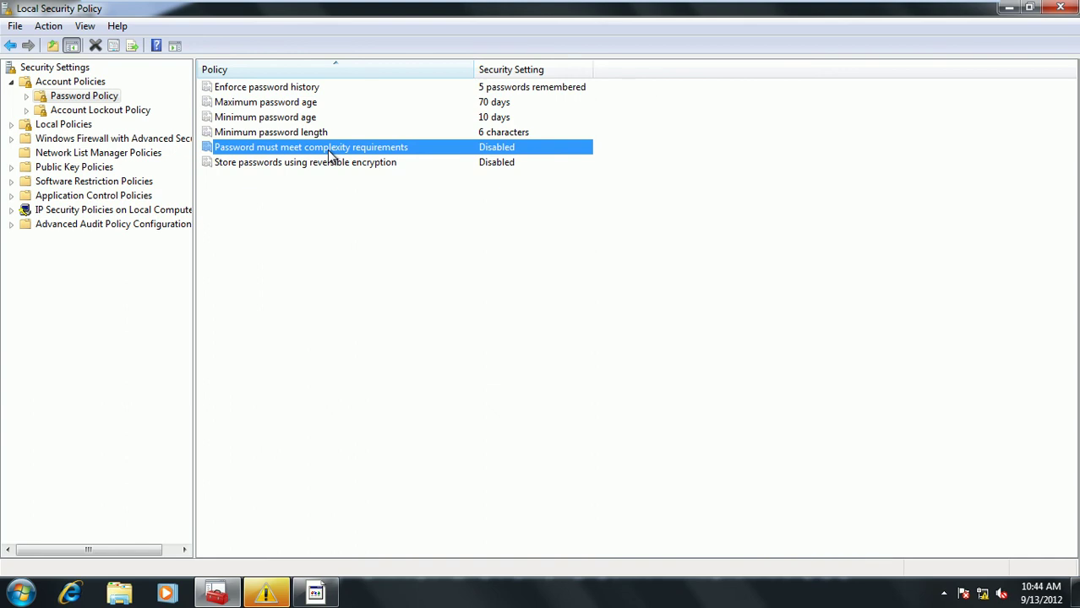
double_click(330, 150)
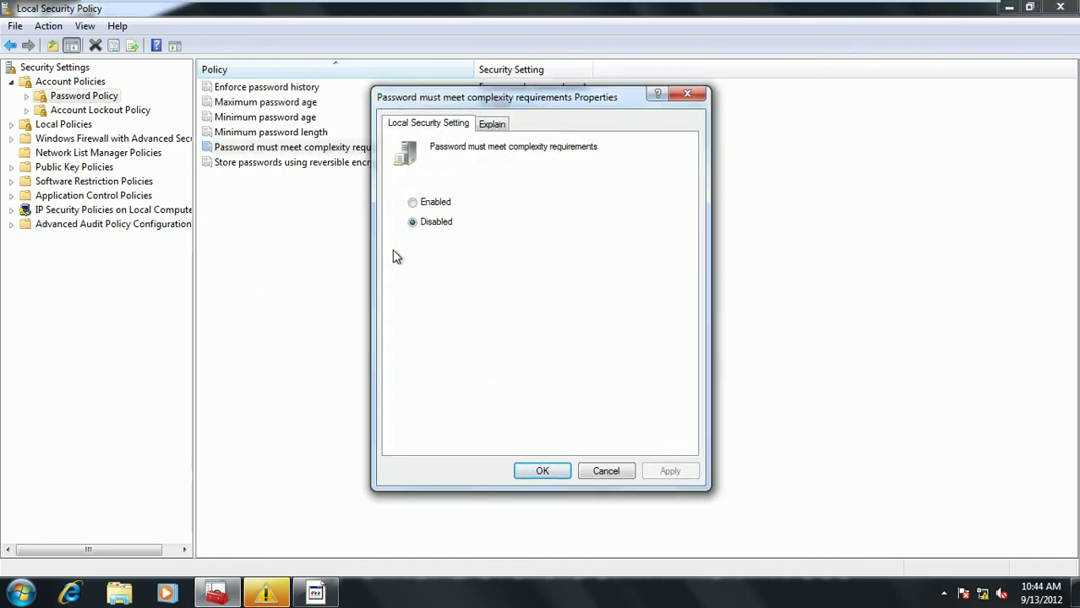
left_click(436, 206)
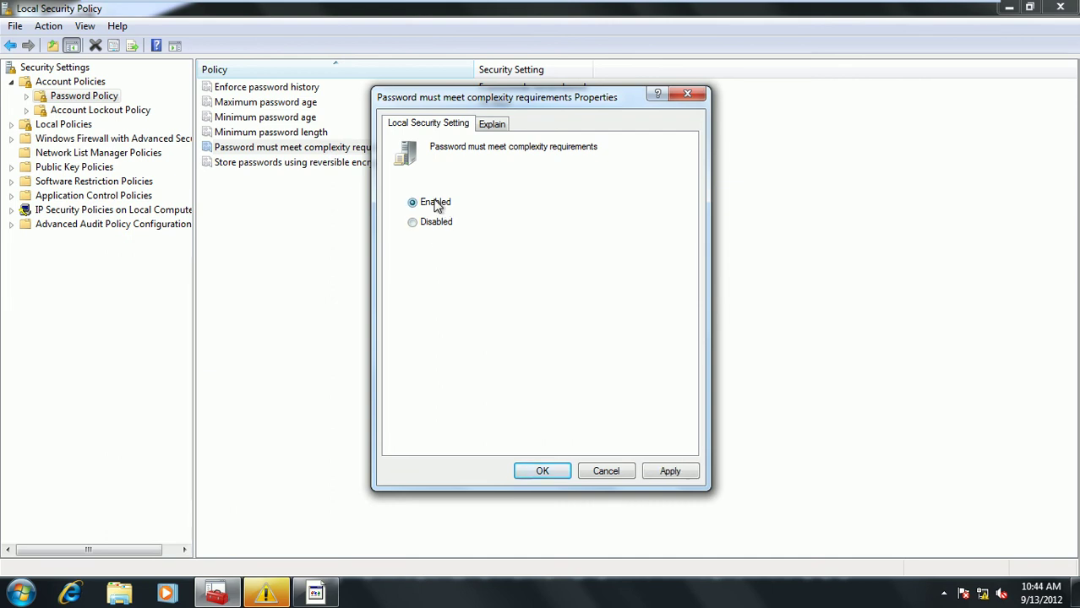
left_click(674, 470)
left_click(542, 471)
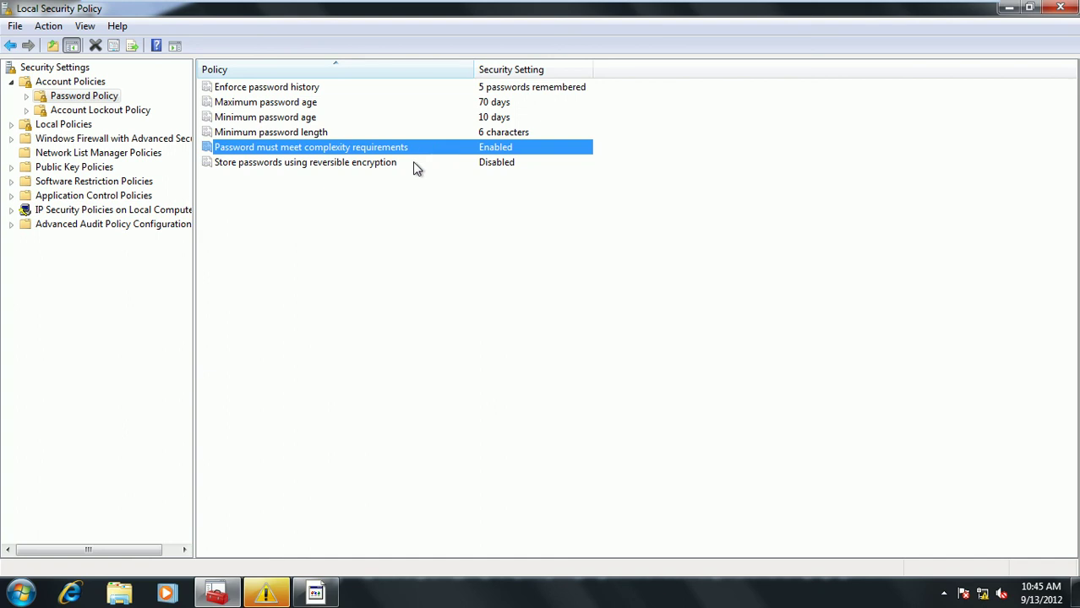
left_click(375, 226)
left_click(310, 166)
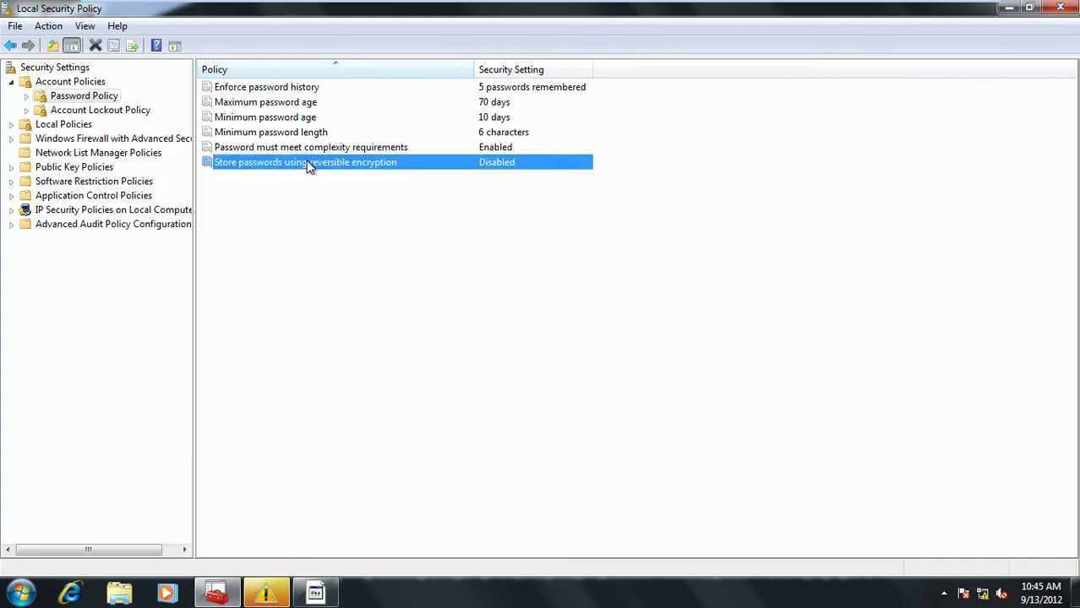
left_click(313, 193)
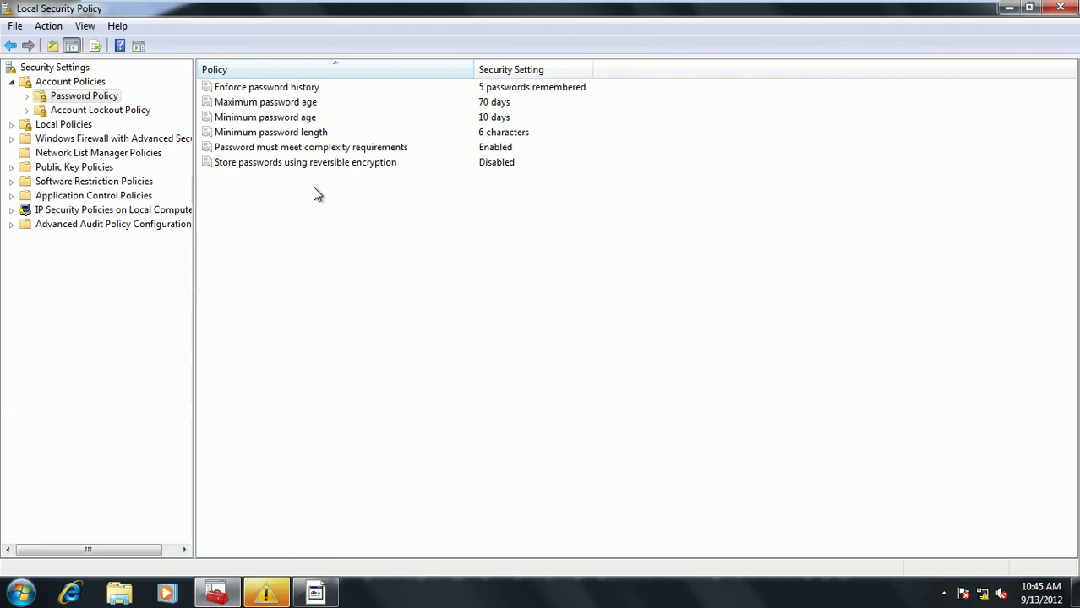
left_click(313, 164)
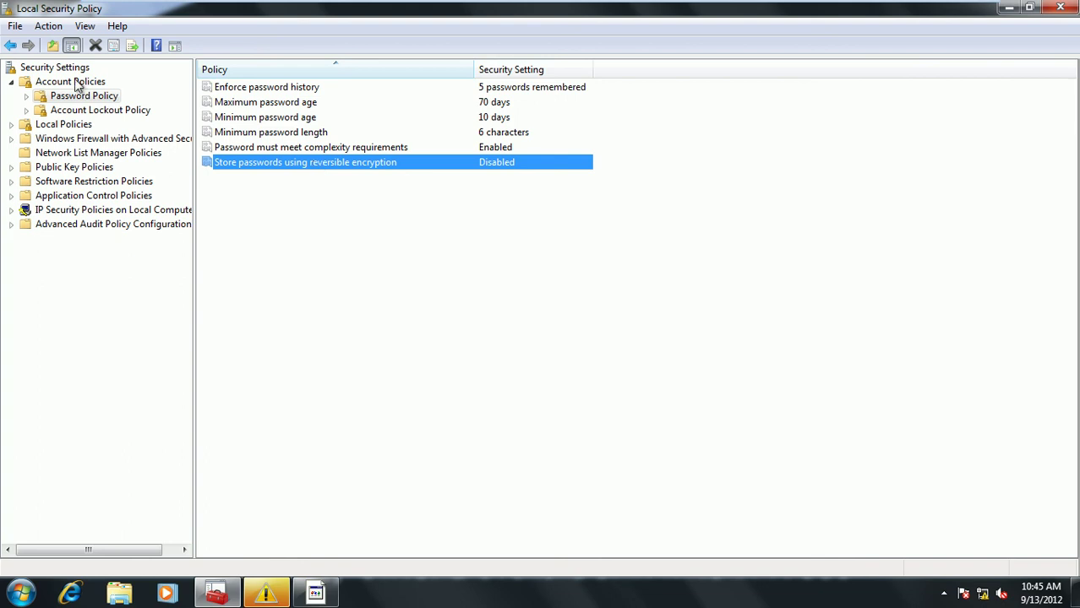
Review the Account Lockout Policy settings, including the account lockout threshold's properties and the lockout duration
left_click(82, 113)
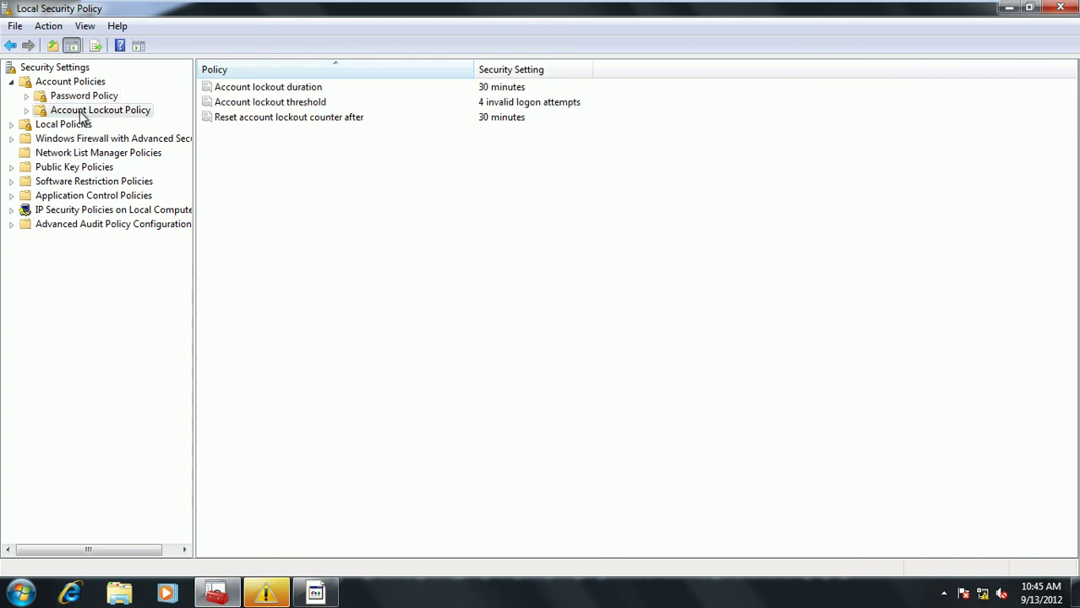
left_click(338, 107)
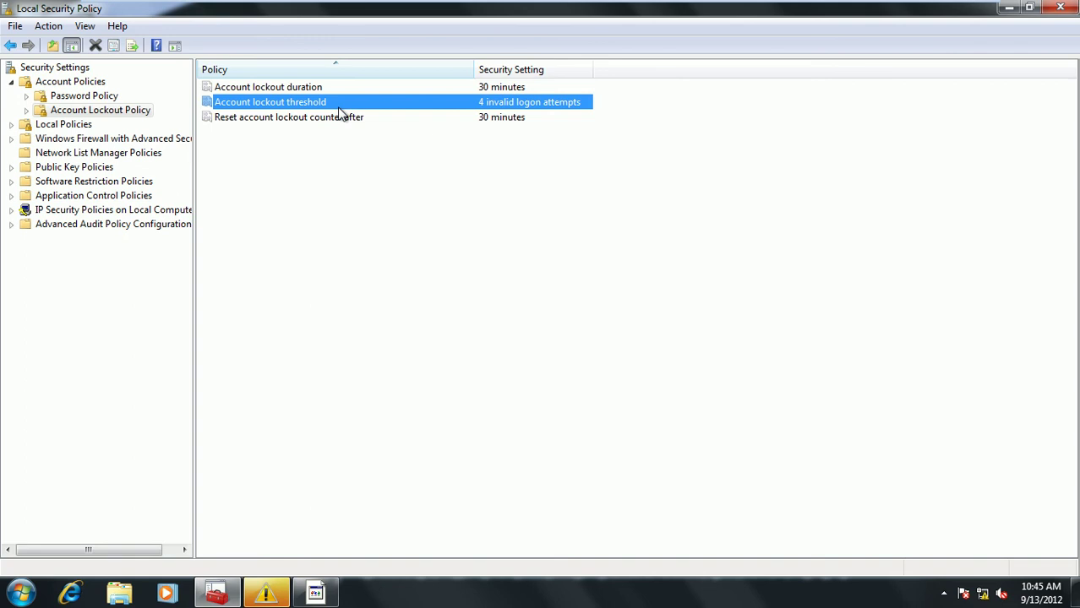
double_click(341, 111)
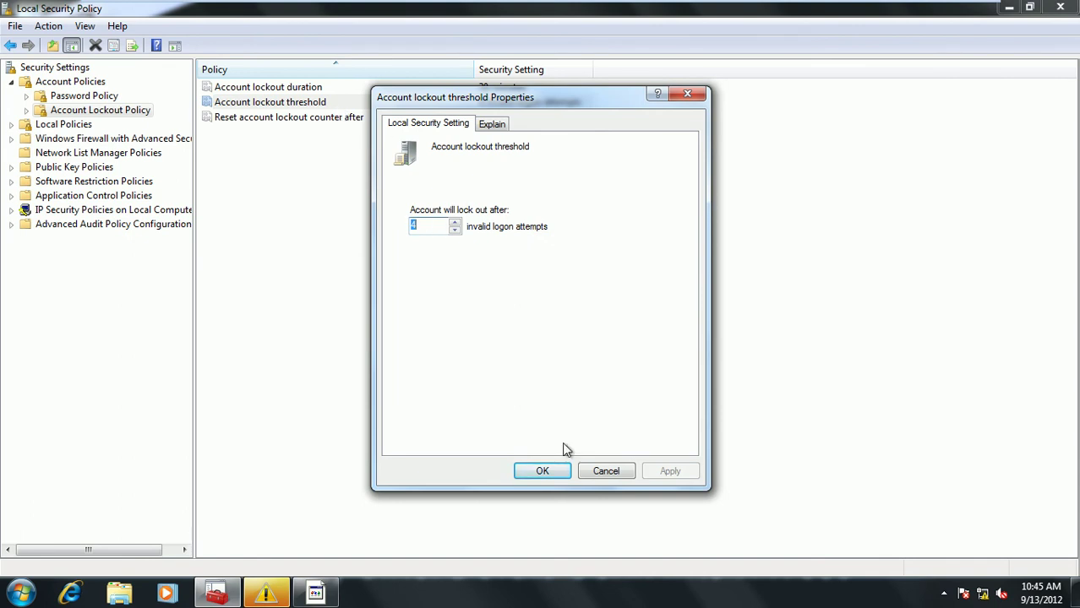
left_click(539, 475)
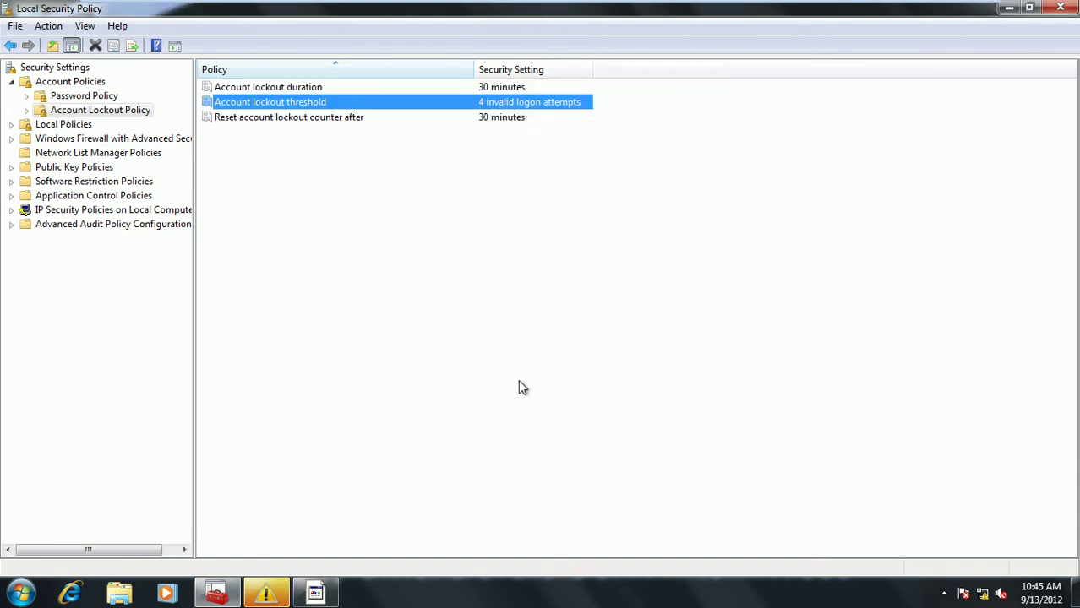
left_click(522, 383)
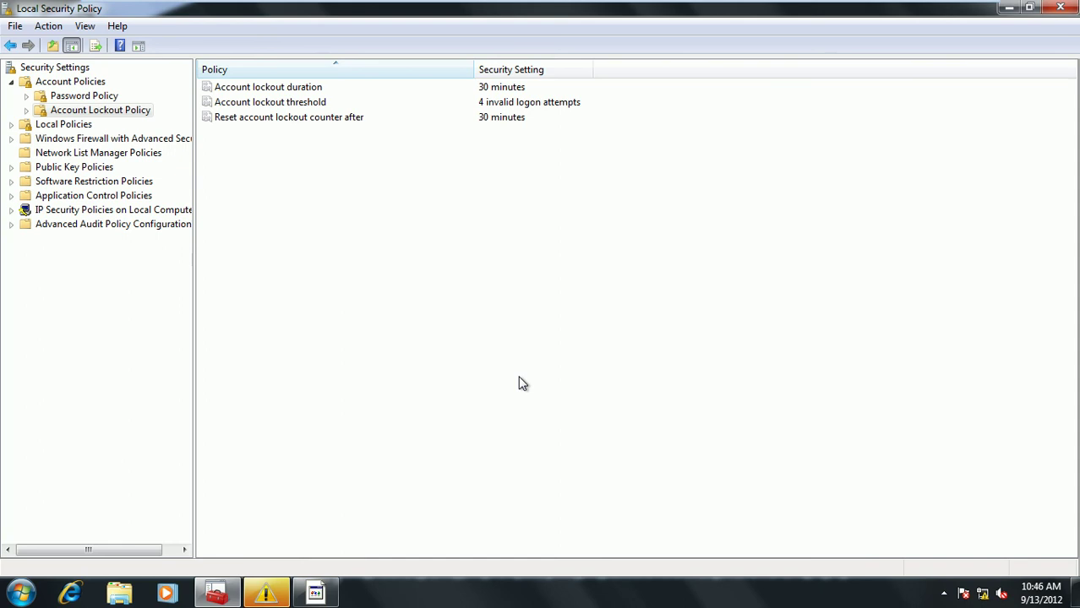
left_click(495, 88)
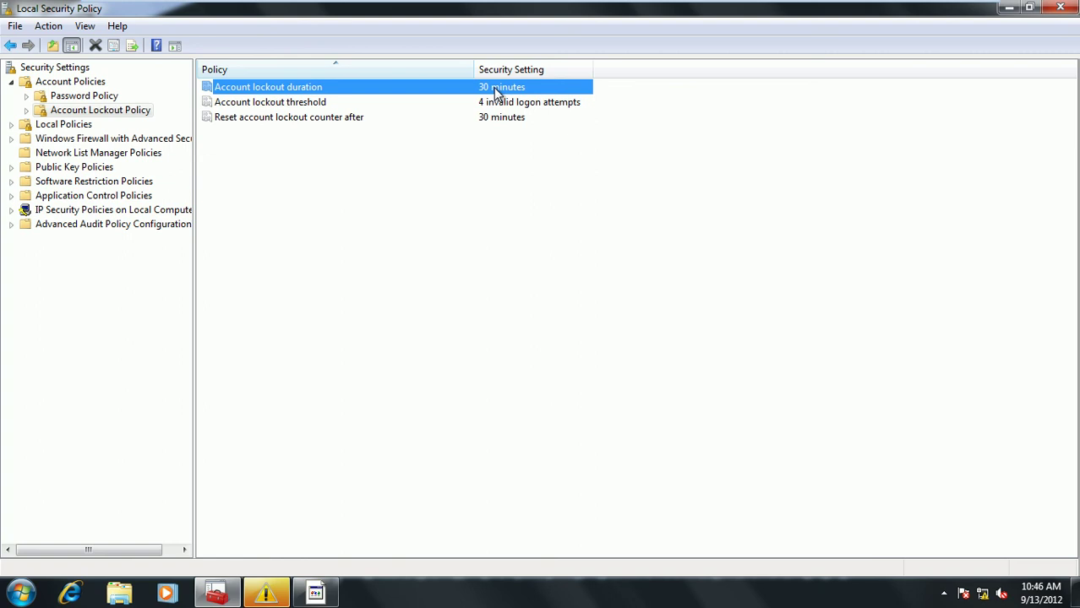
left_click(501, 106)
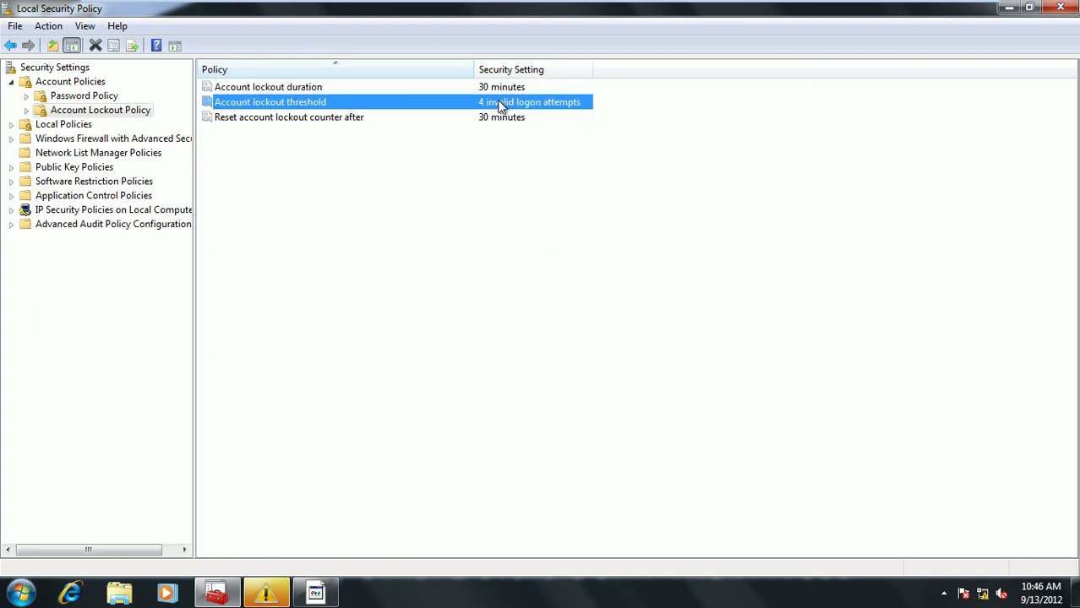
Review the policy for resetting the account lockout counter and the maximum password age setting in the Password Policy
left_click(263, 125)
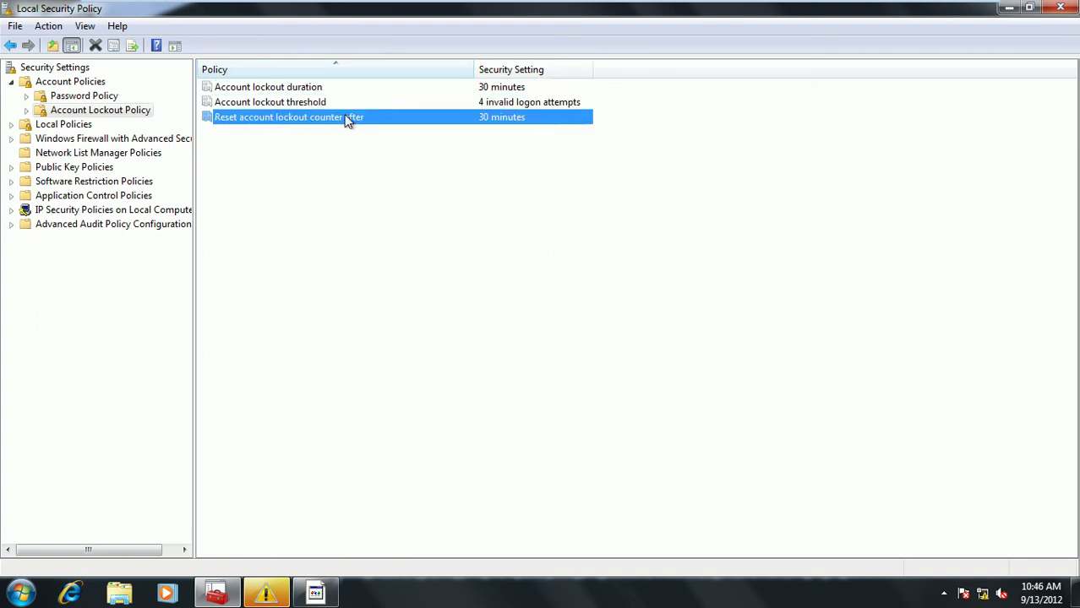
left_click(622, 172)
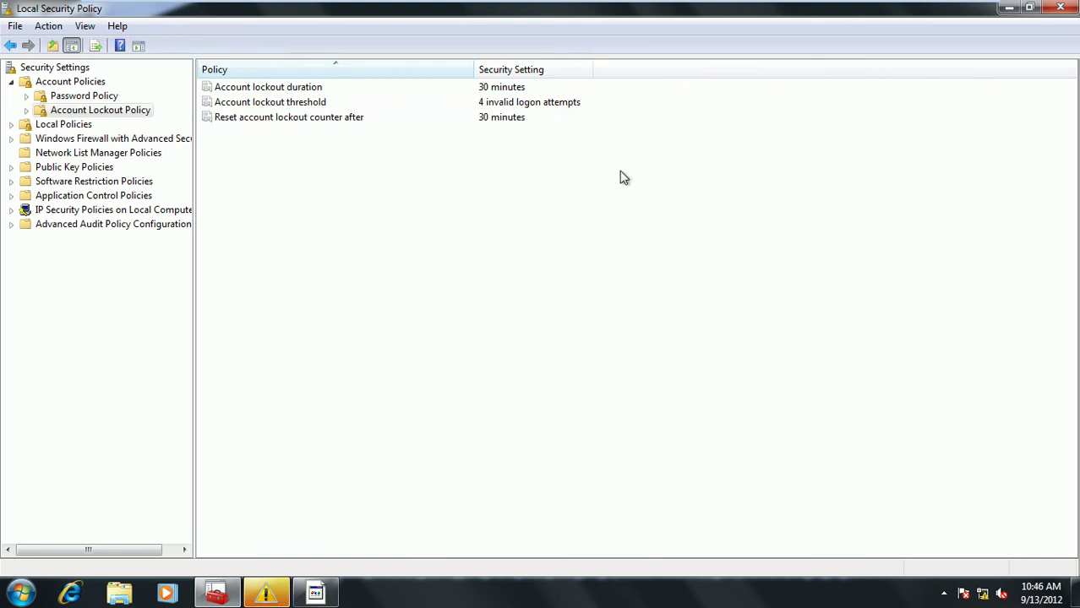
left_click(94, 96)
left_click(502, 105)
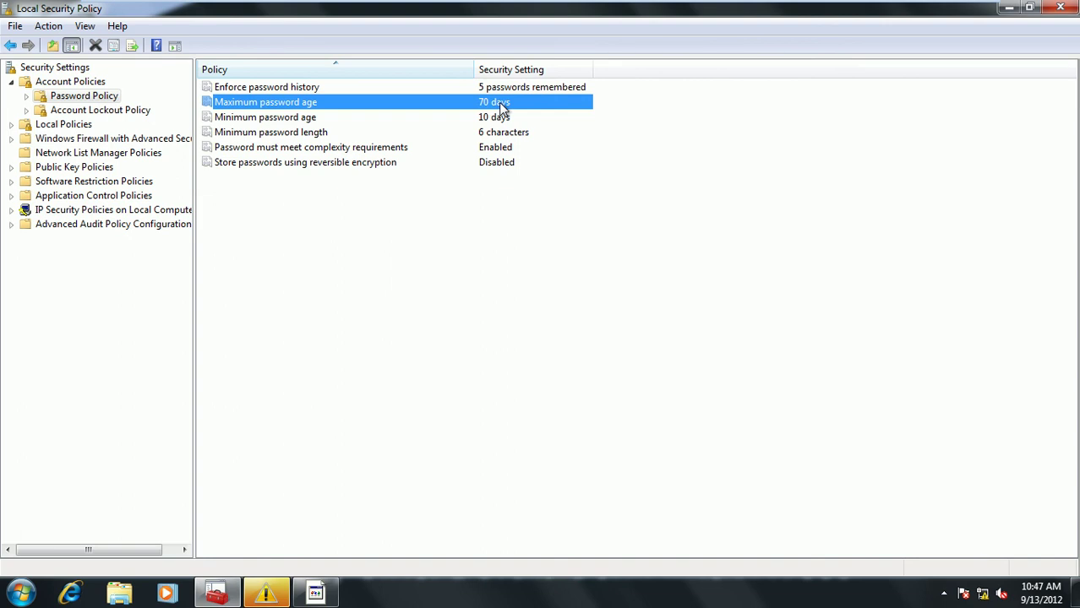
Close Local Security Policy and dismiss the open message box and the optional update warning on the desktop
left_click(1061, 8)
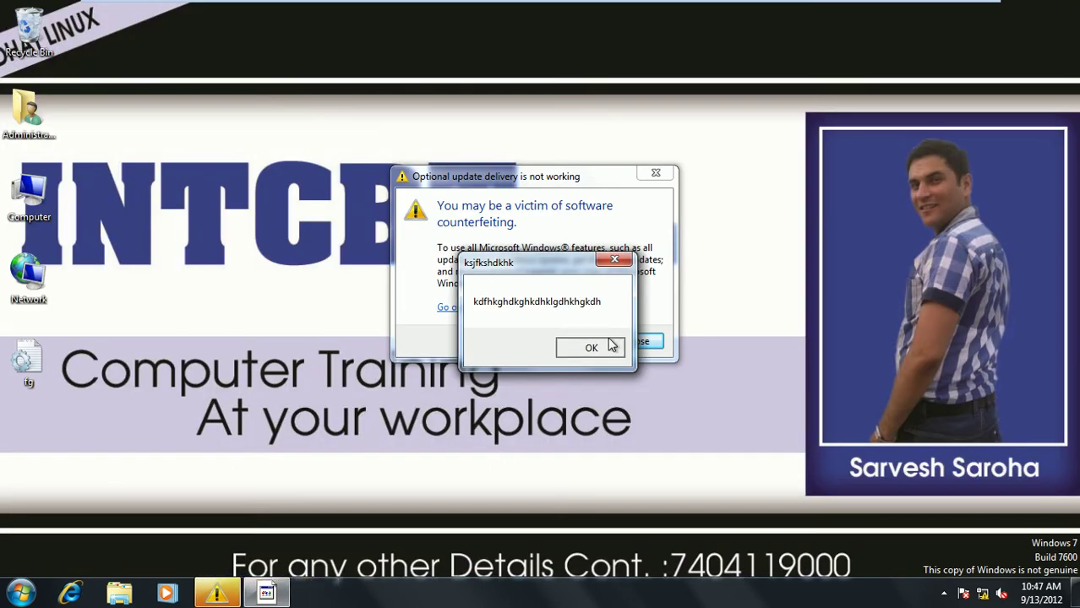
left_click(612, 345)
left_click(640, 342)
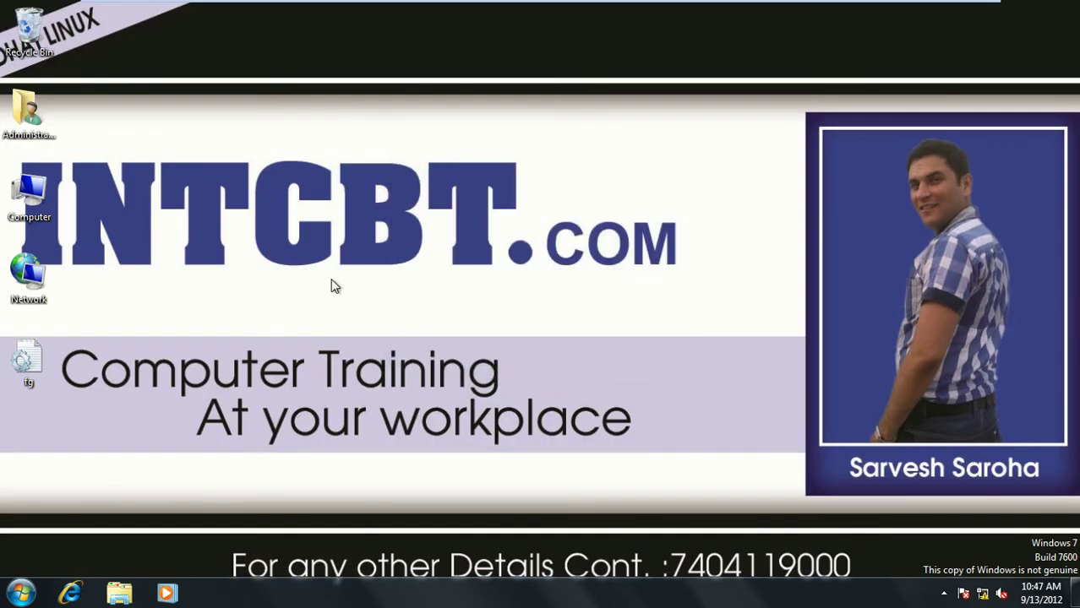
Open the management console for Computer from the desktop
right_click(35, 197)
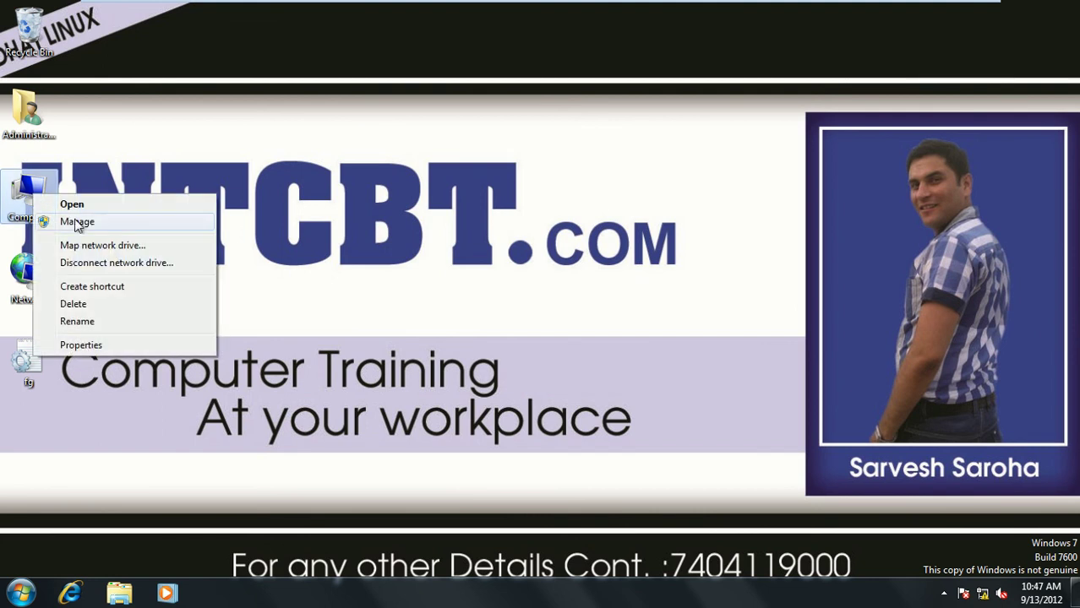